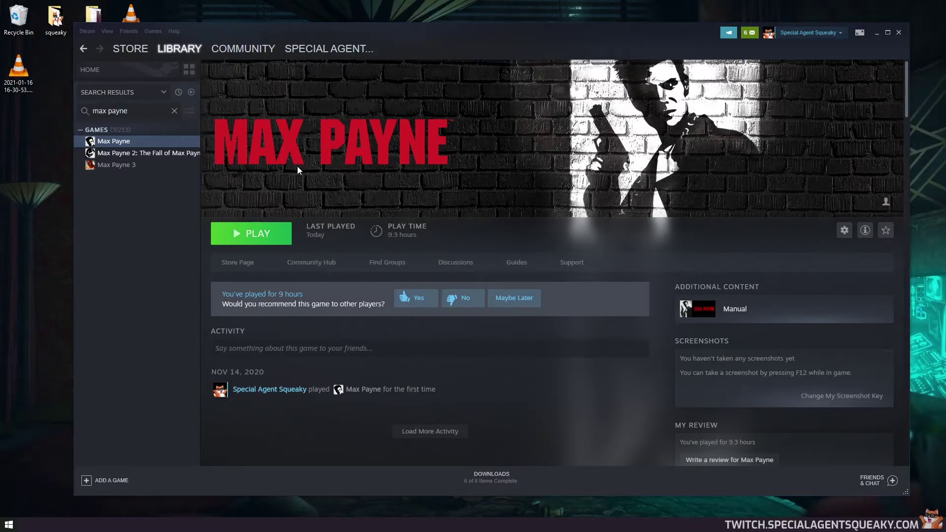
# Launch Max Payne from the Steam library and start a new game on the Fugitive level
pyautogui.click(246, 243)
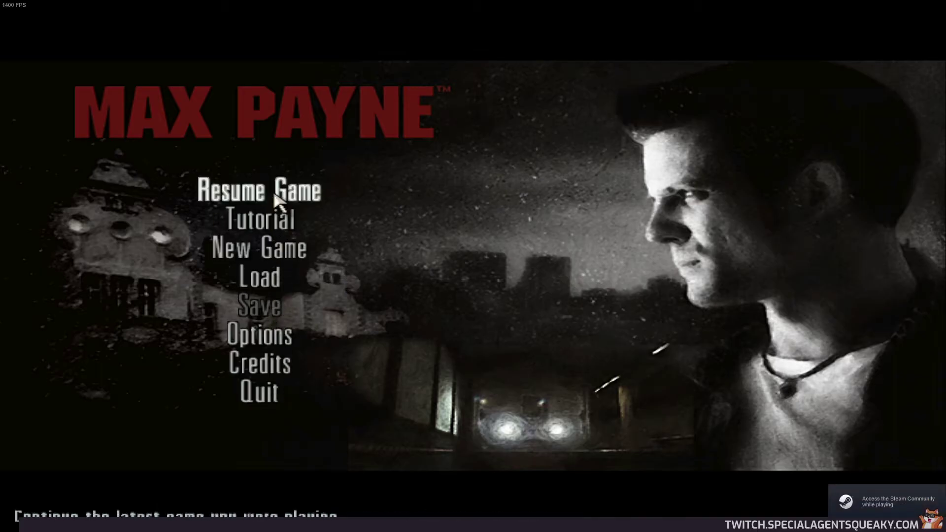
pyautogui.click(270, 252)
pyautogui.click(276, 234)
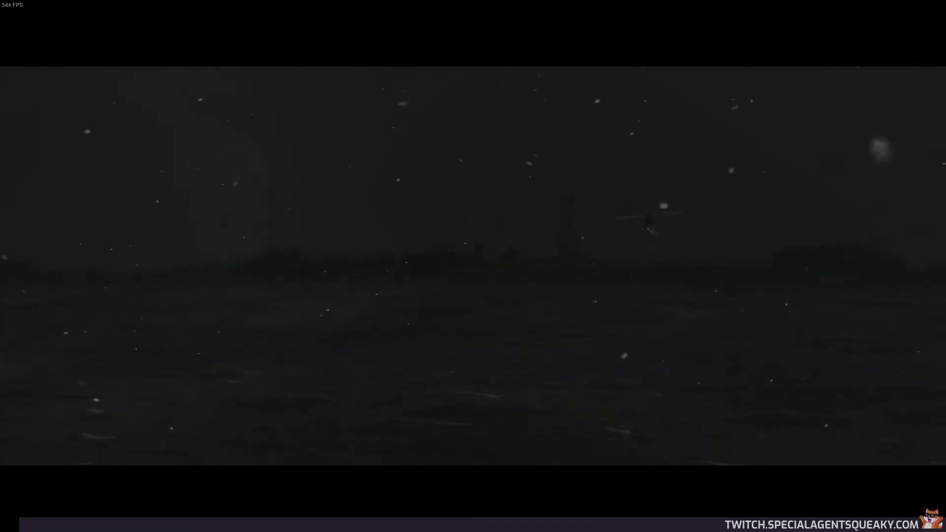
# Skip the opening cutscene, then quit the game to the desktop
pyautogui.press('Escape')
pyautogui.click(249, 391)
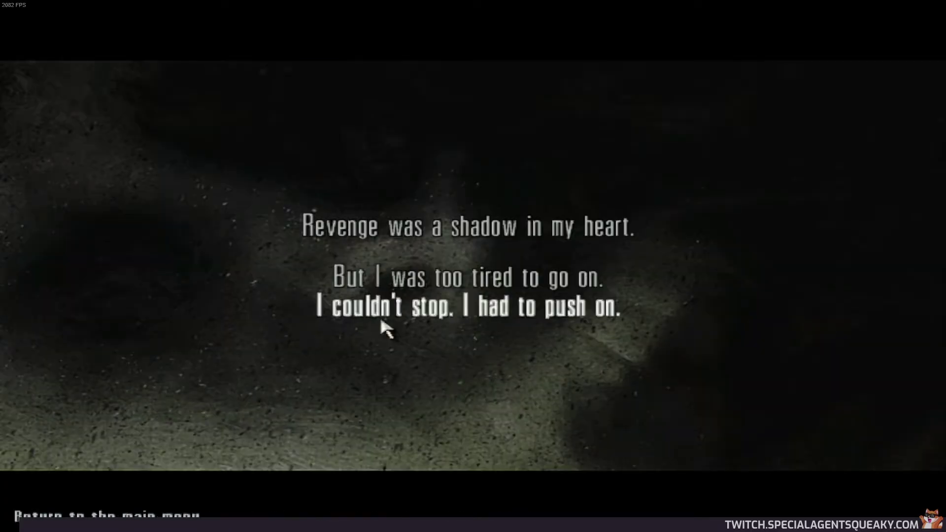
pyautogui.click(456, 274)
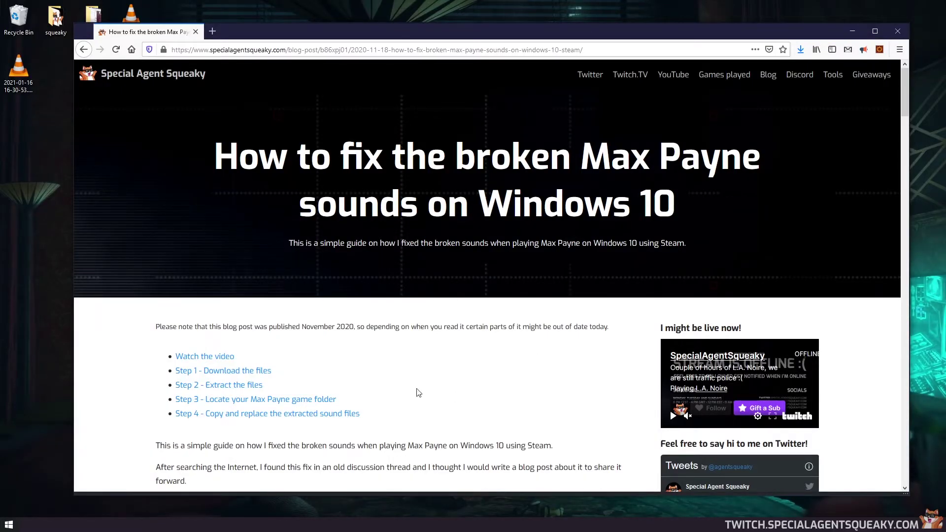
# Scroll the blog guide down to Step 1 and save MaxPayneSoundFixFiles.zip
pyautogui.scroll(-3, 442, 340)
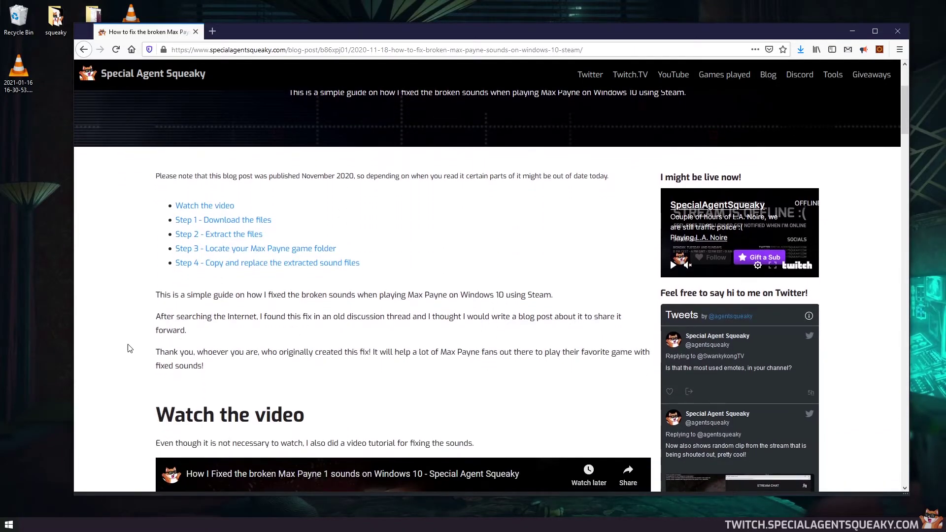
pyautogui.scroll(-6, 131, 350)
pyautogui.scroll(-3, 131, 350)
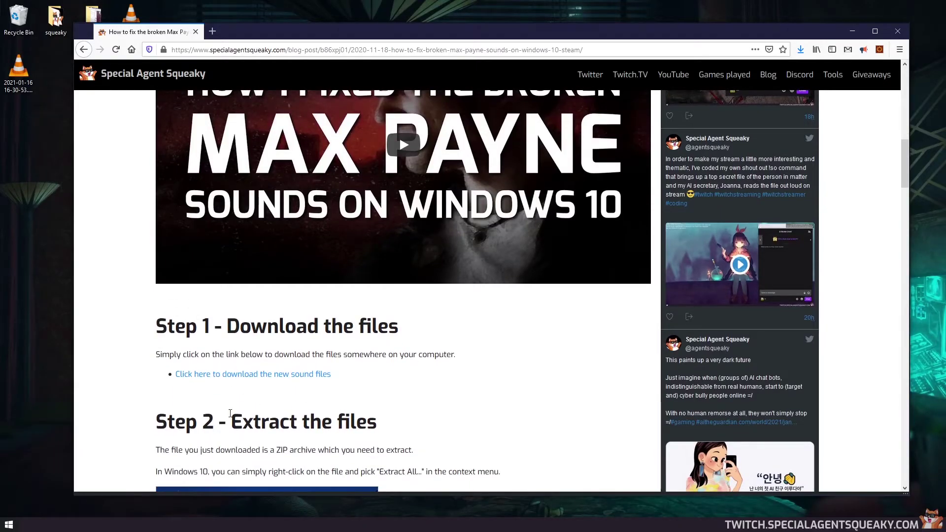
pyautogui.scroll(-2, 345, 374)
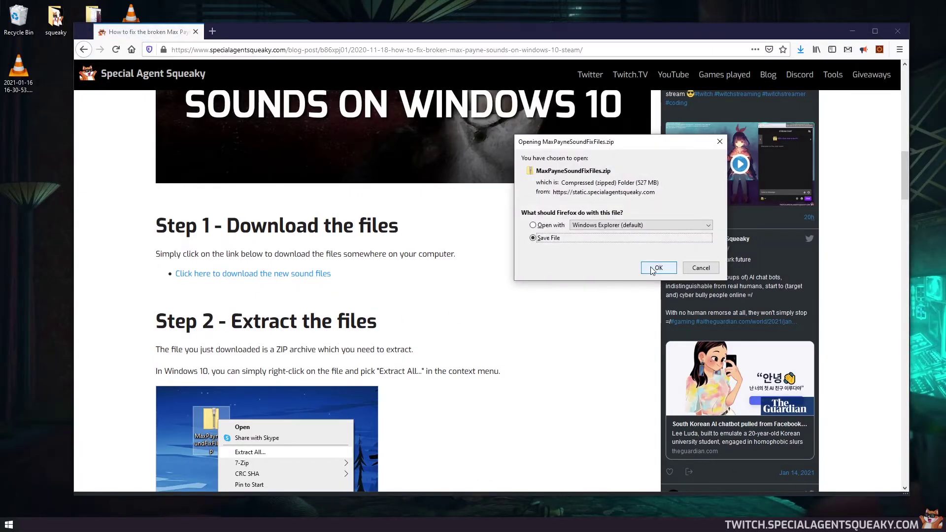
pyautogui.click(663, 267)
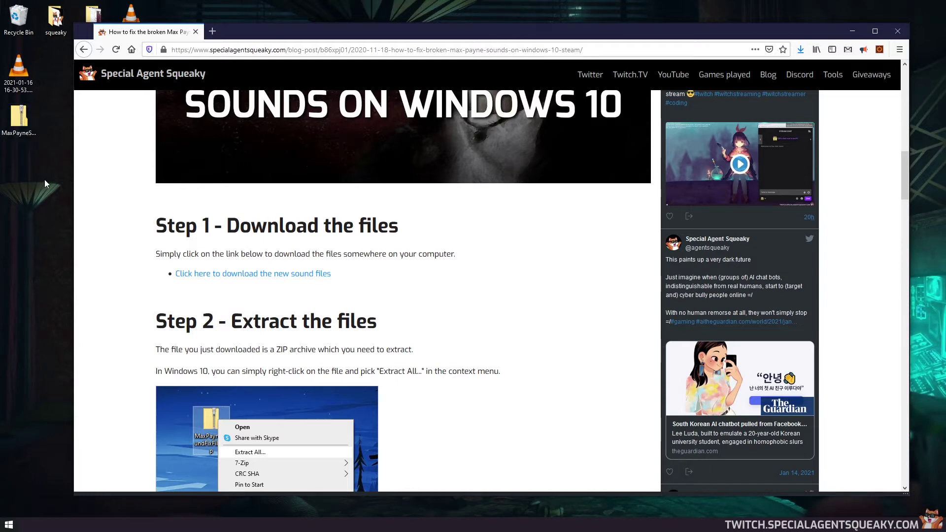
# Extract MaxPayneSoundFixFiles.zip into a desktop folder containing x_data, x_english and x_music .ras files
pyautogui.moveTo(19, 117); pyautogui.dragTo(28, 194)
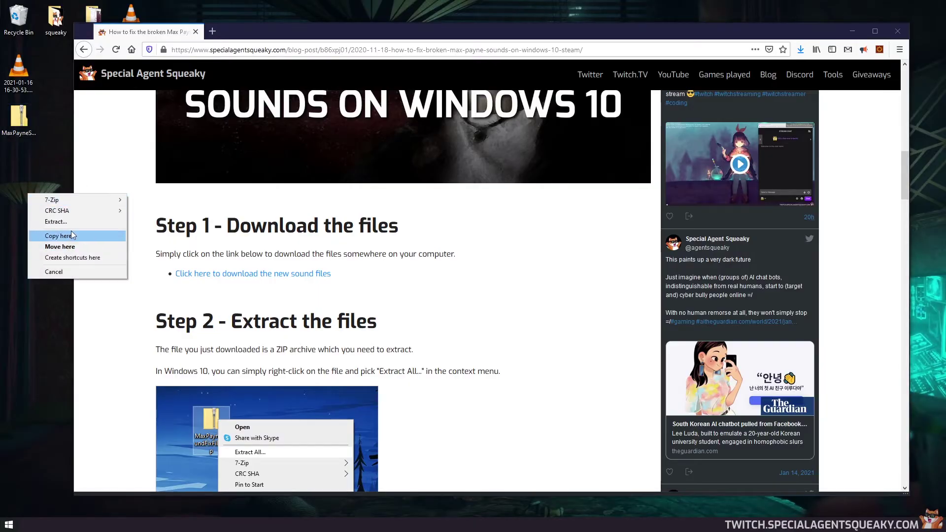
pyautogui.click(56, 222)
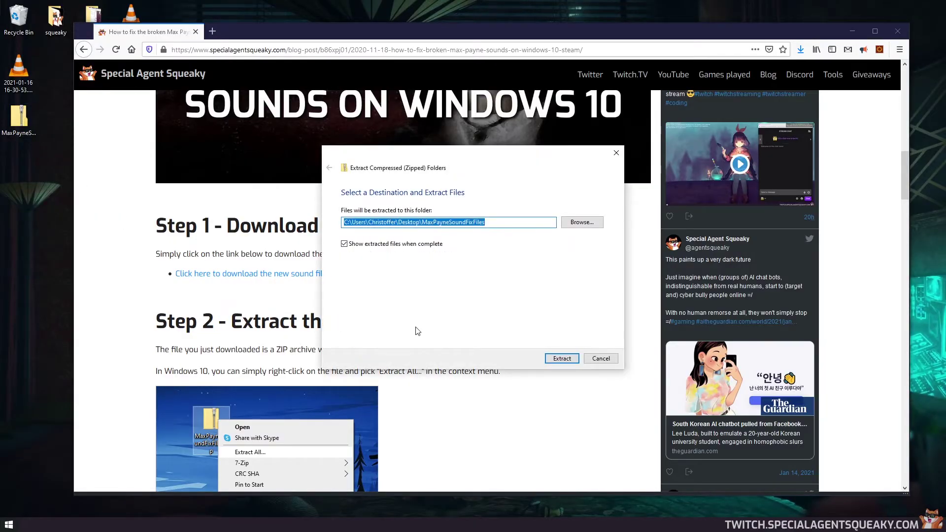
pyautogui.click(566, 362)
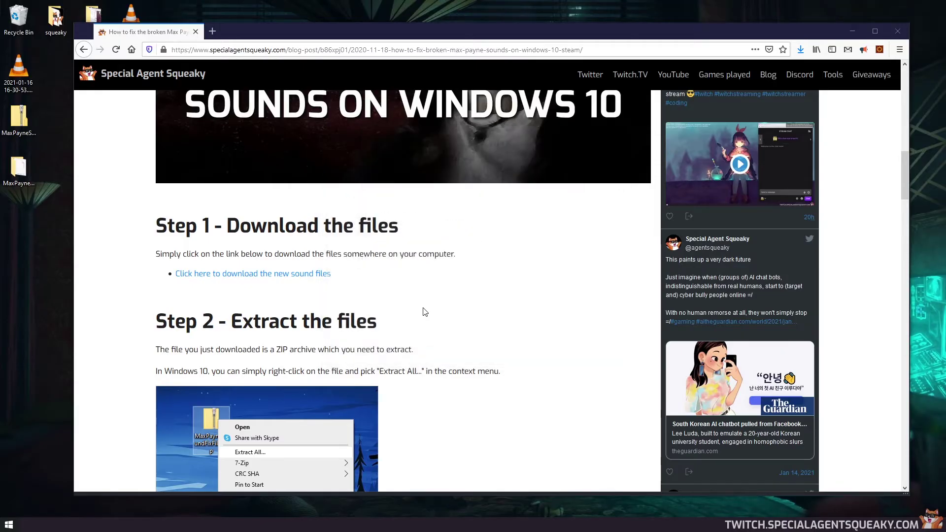
pyautogui.moveTo(286, 109); pyautogui.dragTo(487, 109)
# Resize and reposition the MaxPayneSoundFixFiles window so its three .ras files sit beside the guide
pyautogui.moveTo(582, 291); pyautogui.dragTo(450, 108)
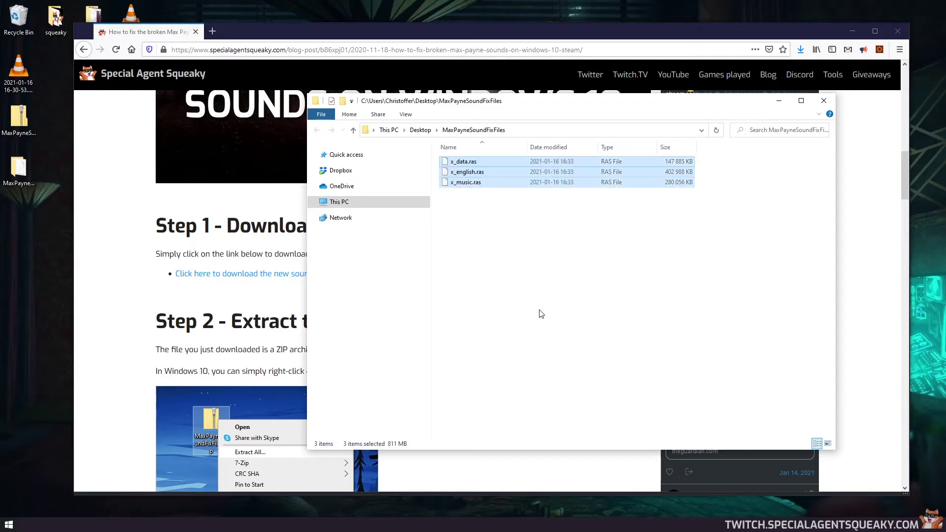
pyautogui.click(541, 312)
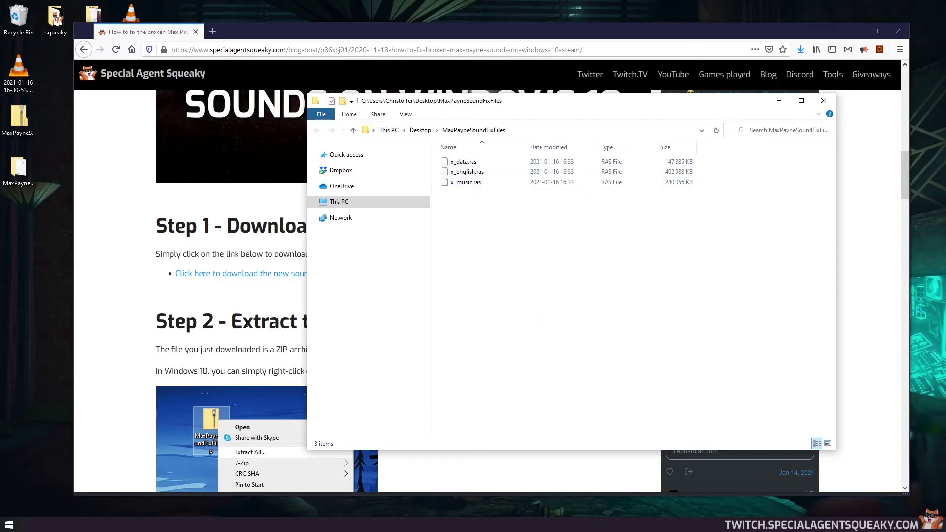
pyautogui.scroll(-2, 303, 209)
pyautogui.moveTo(307, 209); pyautogui.dragTo(439, 209)
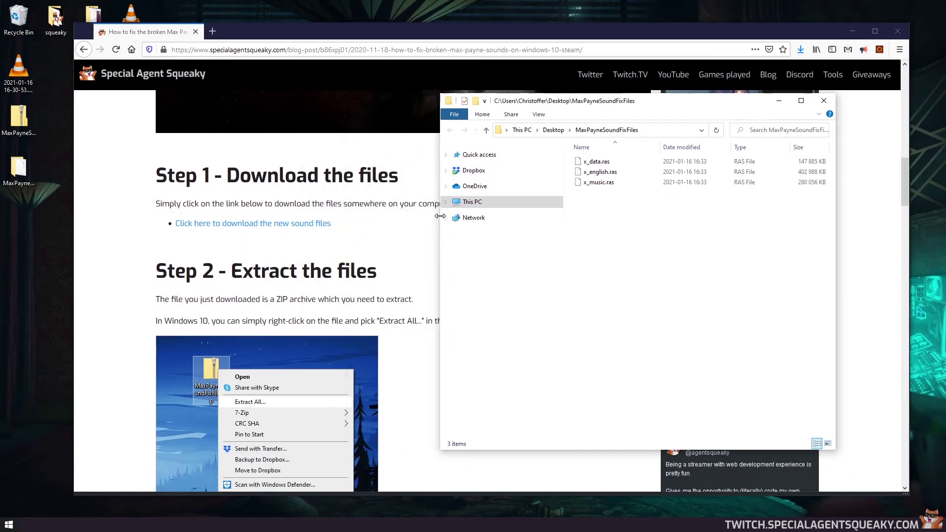
pyautogui.scroll(-20, 353, 326)
pyautogui.scroll(-10, 329, 335)
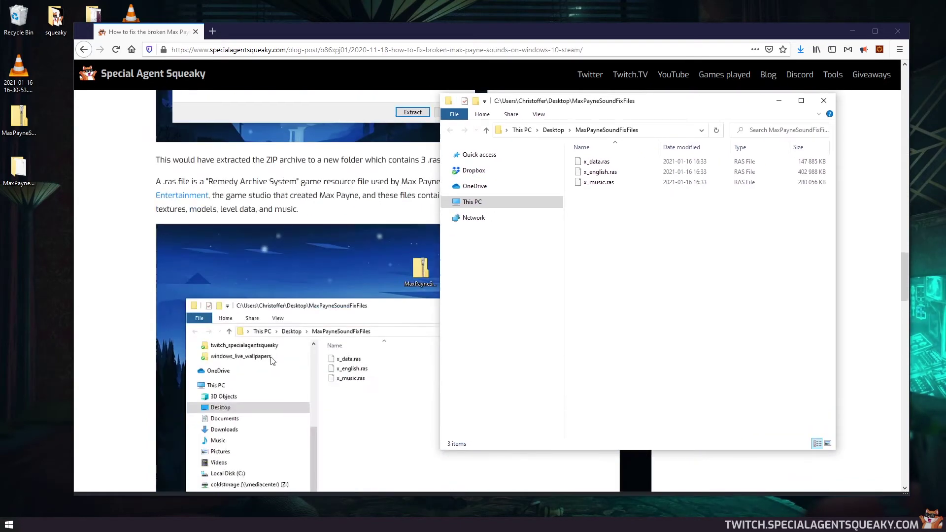
pyautogui.moveTo(529, 103); pyautogui.dragTo(556, 110)
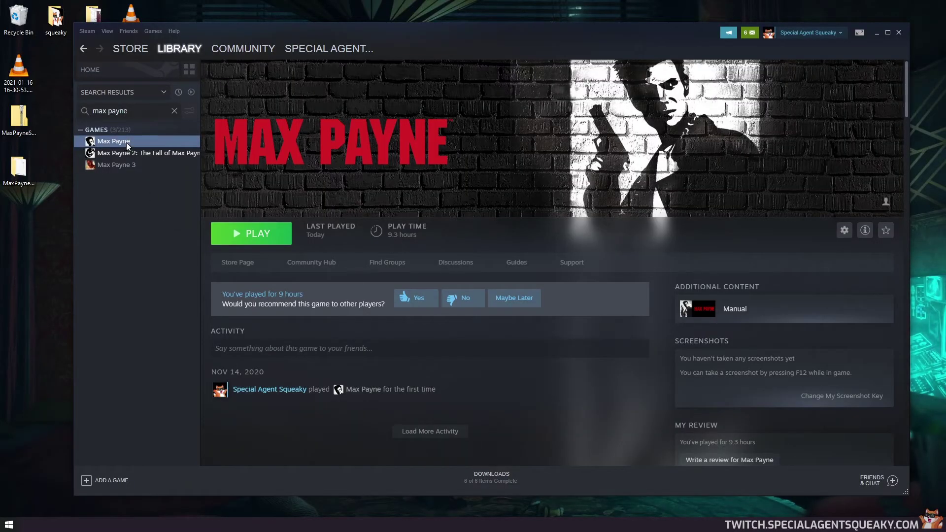
# Browse Max Payne's local files from its Steam properties to open the install folder
pyautogui.rightClick(127, 144)
pyautogui.click(151, 209)
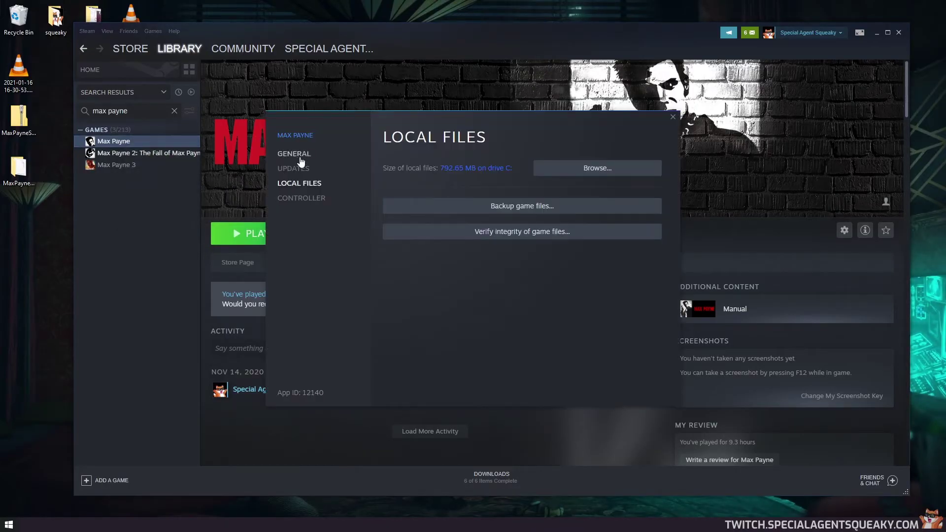
pyautogui.click(595, 173)
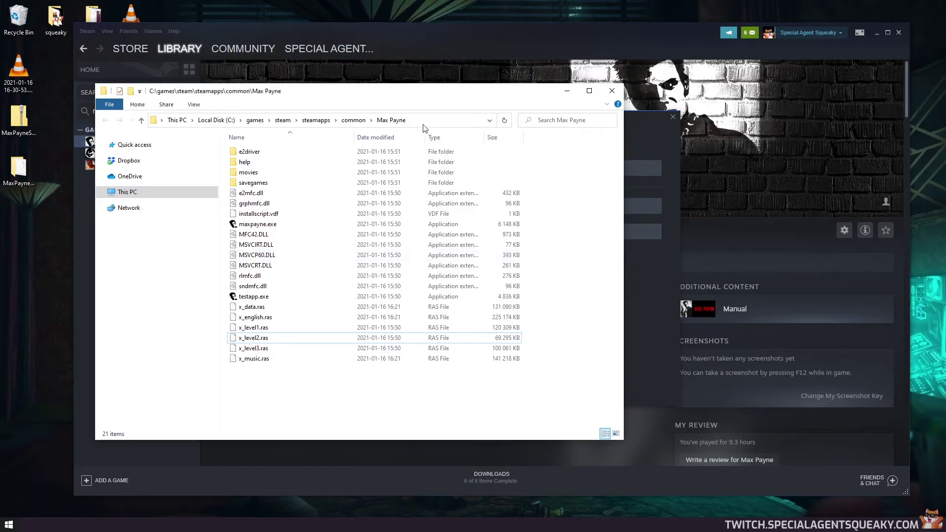
# Arrange the Max Payne install folder and the sound-fix folder windows side by side
pyautogui.moveTo(419, 101); pyautogui.dragTo(514, 109)
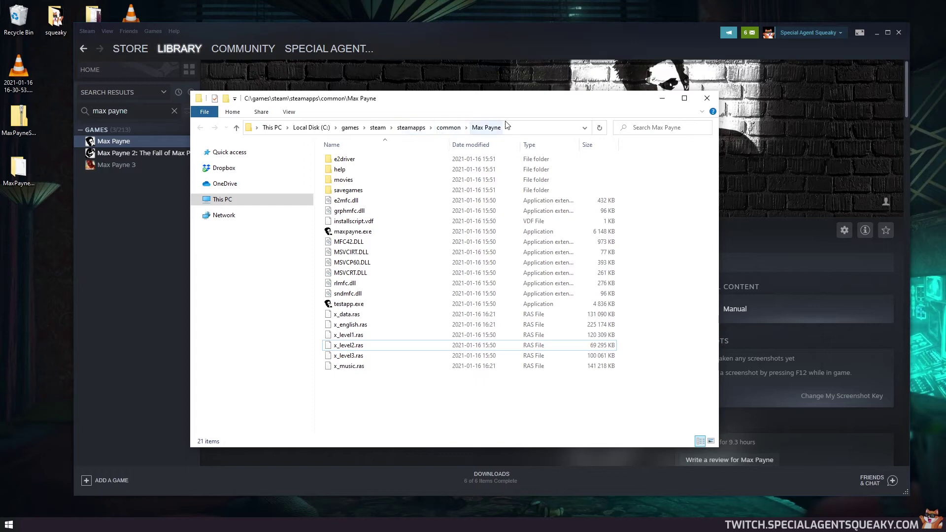
pyautogui.moveTo(506, 102); pyautogui.dragTo(402, 72)
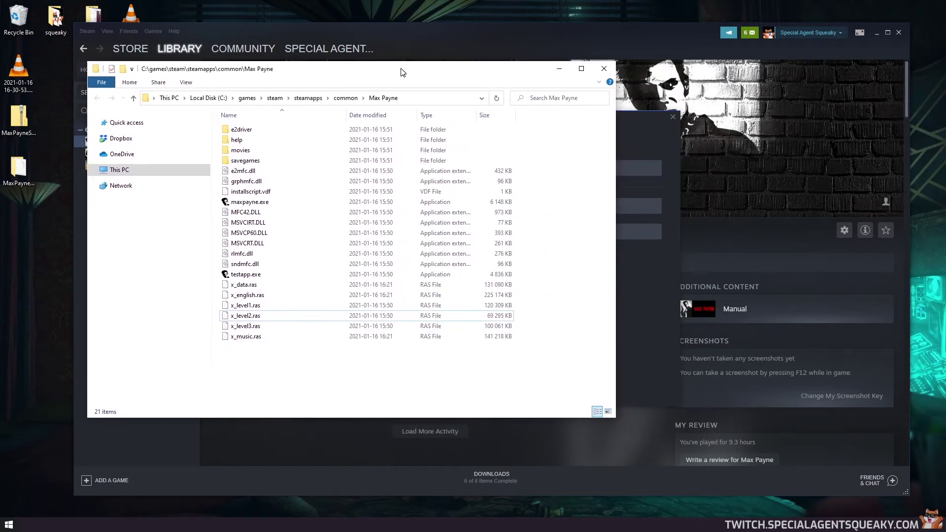
pyautogui.hotkey('alt', 'Tab')
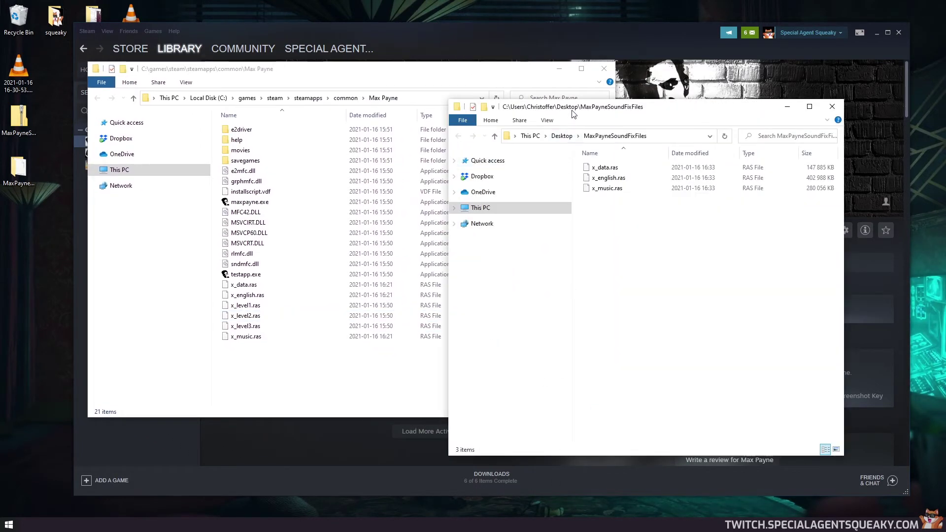
pyautogui.moveTo(573, 113); pyautogui.dragTo(636, 128)
# Copy x_data, x_english and x_music .ras into the Max Payne folder, replacing the originals
pyautogui.moveTo(761, 297); pyautogui.dragTo(424, 371)
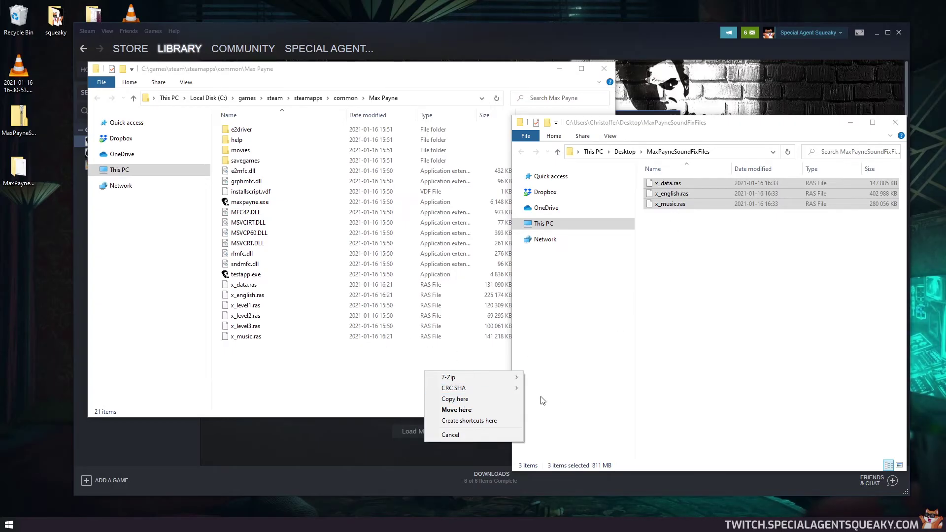
pyautogui.click(472, 400)
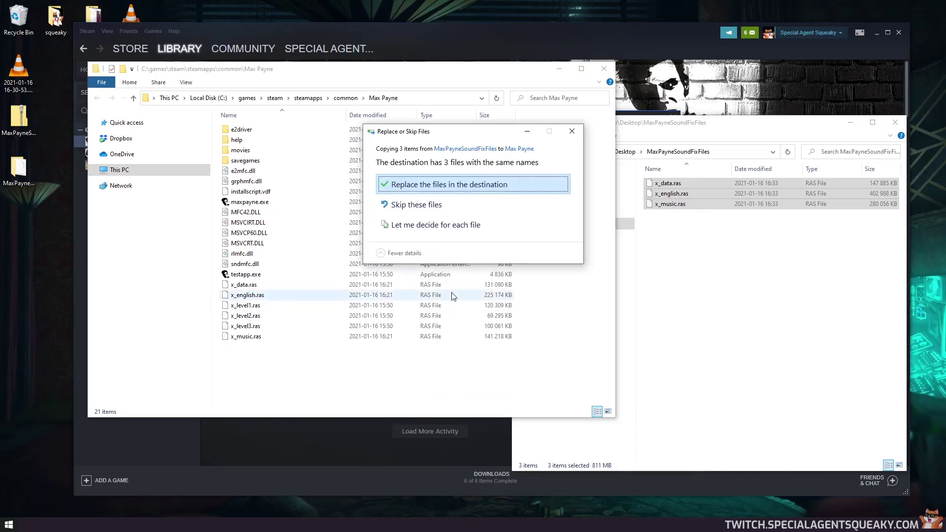
pyautogui.click(460, 190)
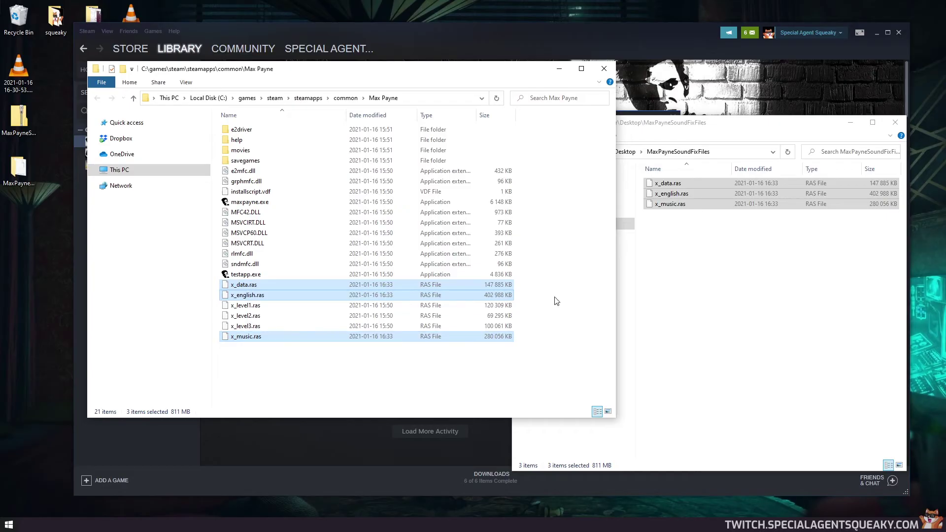
pyautogui.click(481, 32)
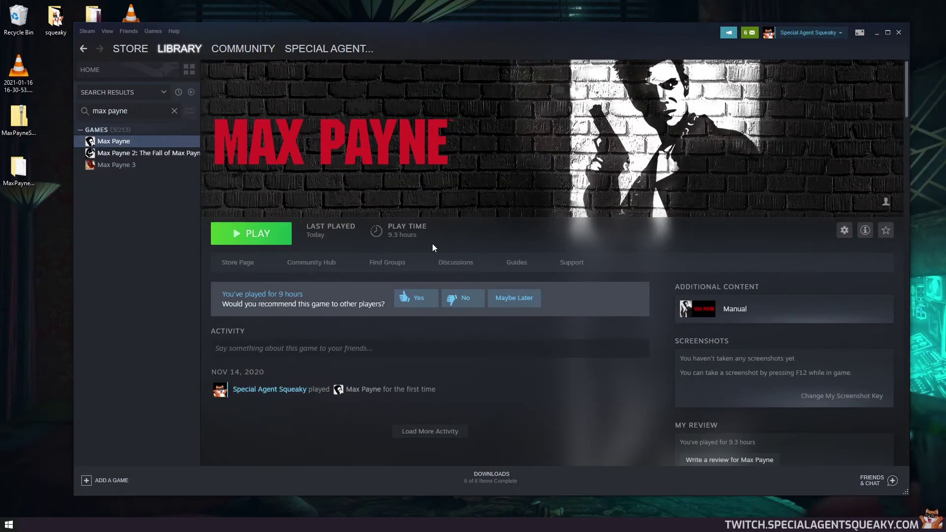
# Reopen the Max Payne properties alongside the install folder, then close the properties window
pyautogui.rightClick(131, 143)
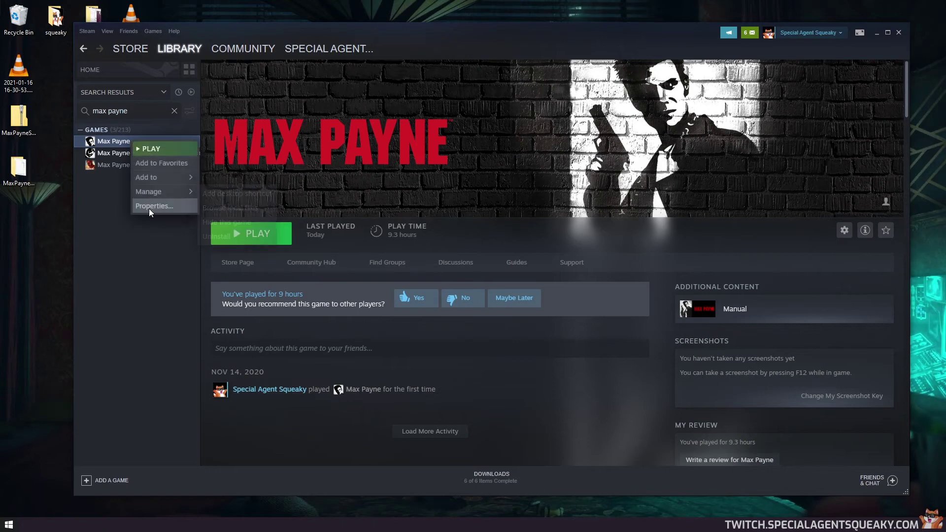
pyautogui.click(149, 207)
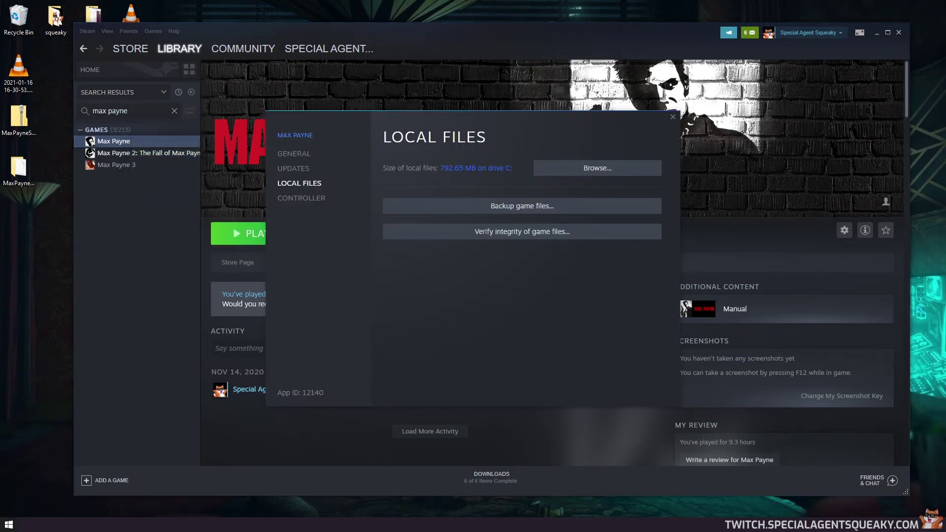
pyautogui.hotkey('alt', 'Tab')
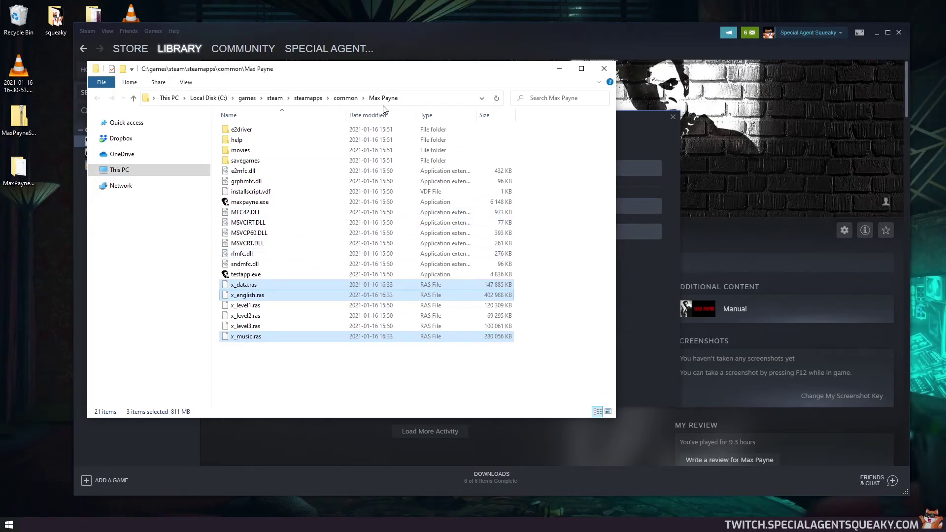
pyautogui.click(626, 147)
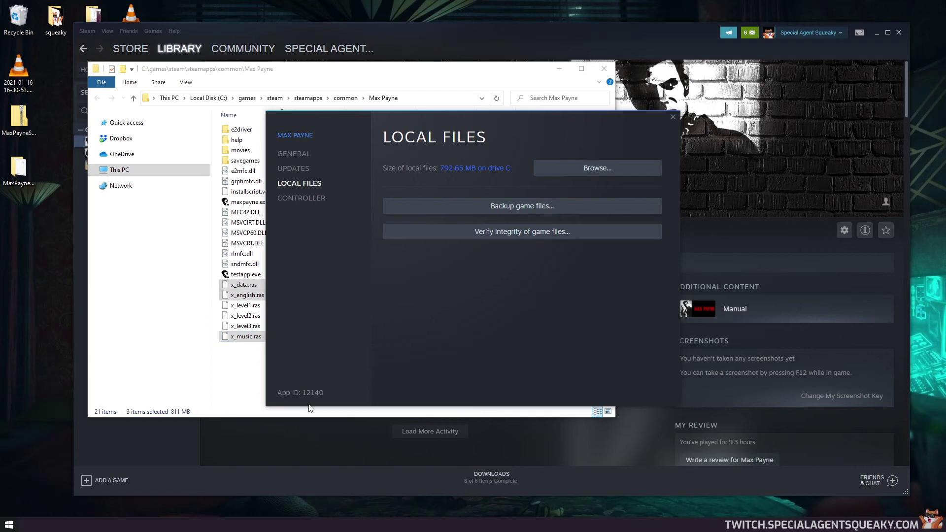
pyautogui.click(250, 375)
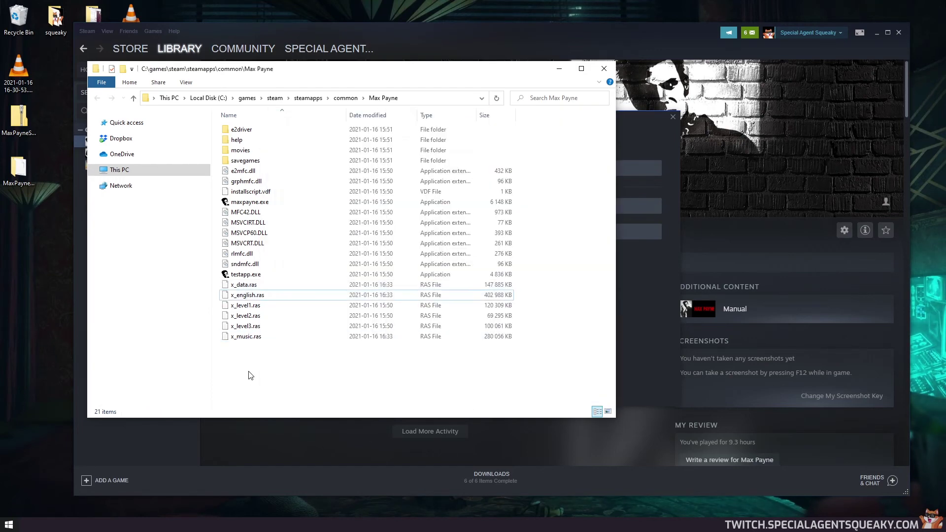
pyautogui.click(670, 127)
pyautogui.click(672, 116)
# Minimize the install folder and launch Max Payne through its v1.05 launcher
pyautogui.click(564, 72)
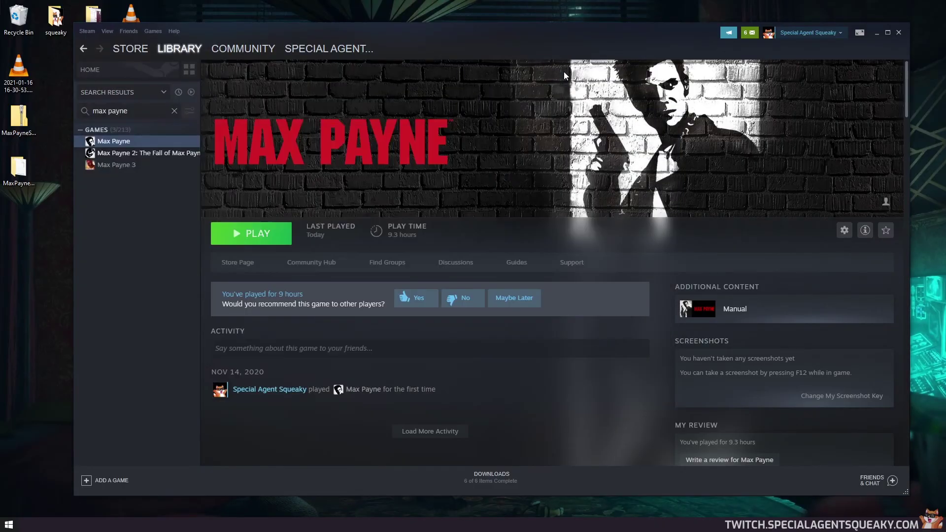
pyautogui.click(255, 234)
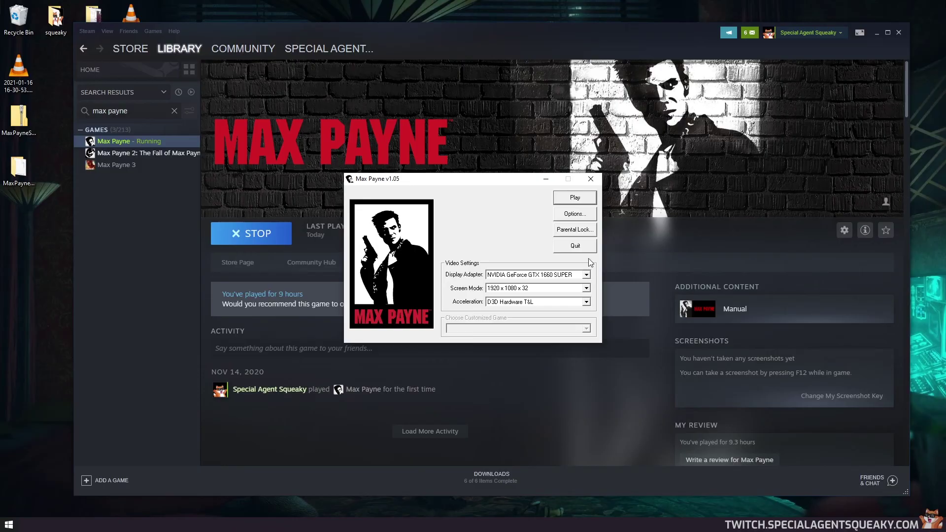
pyautogui.click(573, 199)
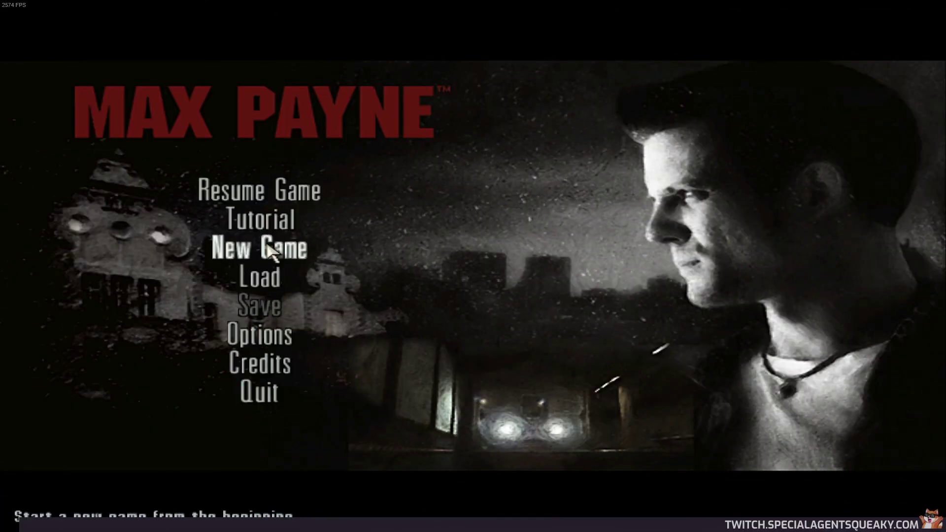
# Begin a new game on the Fugitive level from the main menu
pyautogui.click(285, 252)
pyautogui.click(285, 249)
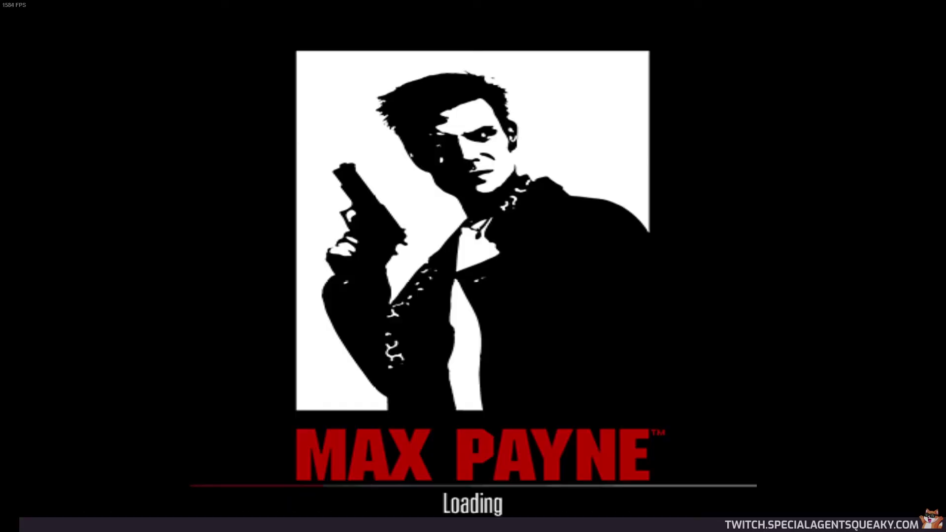